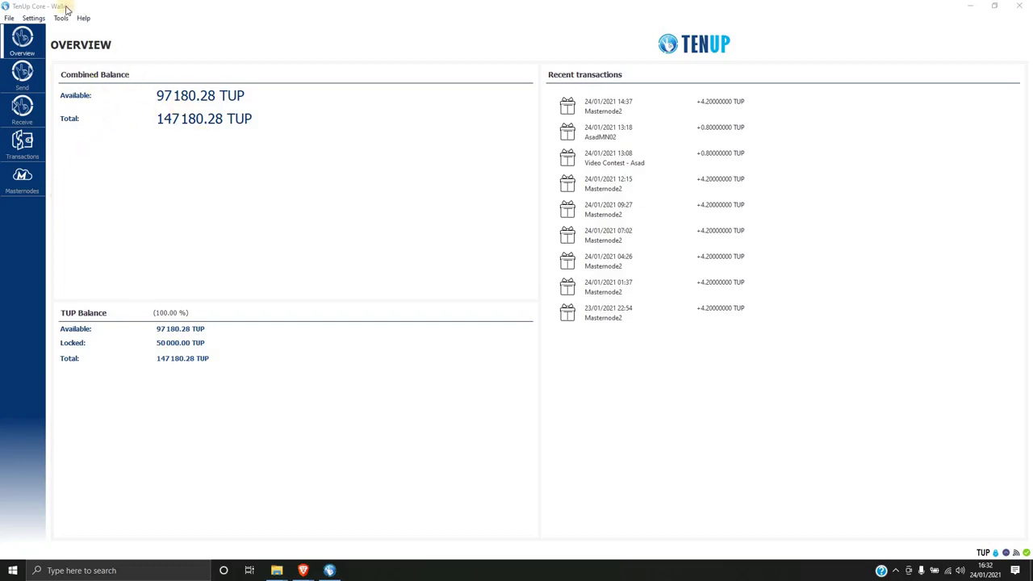
Step: Show the wallet's automatic backups in a maximized folder window and go up to the parent TenUp folder
left_click(61, 17)
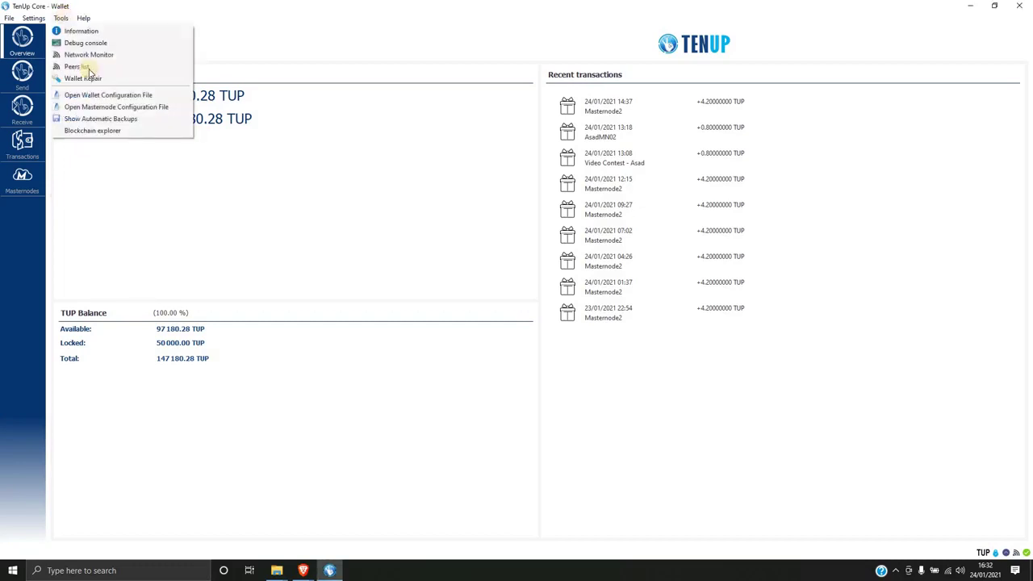
left_click(106, 118)
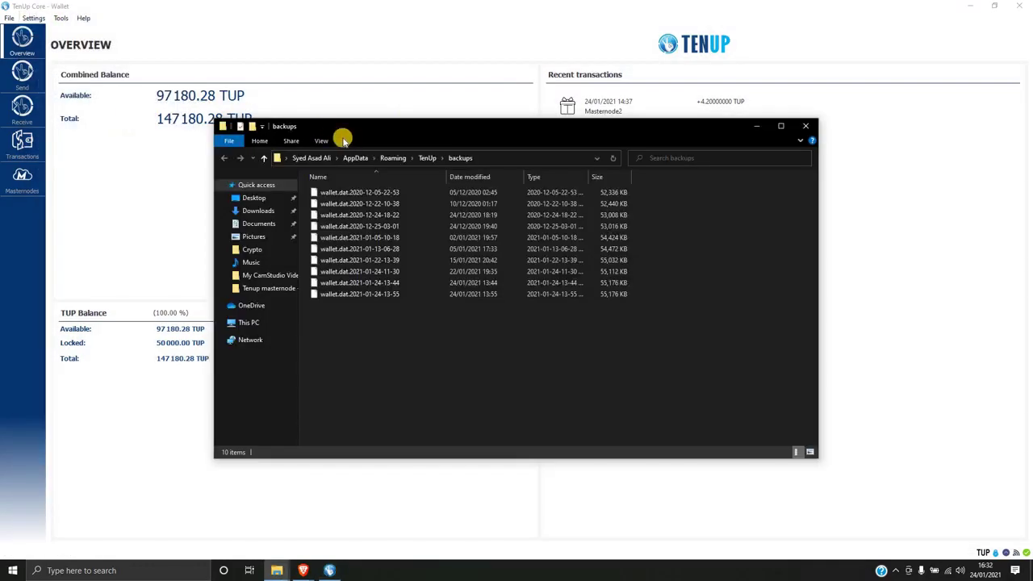
double_click(415, 123)
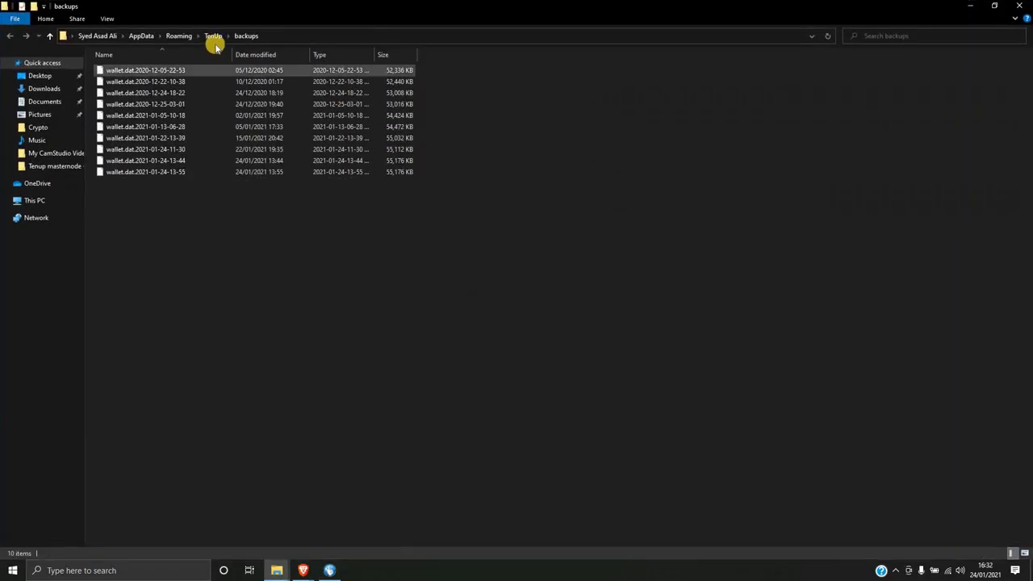
left_click(217, 37)
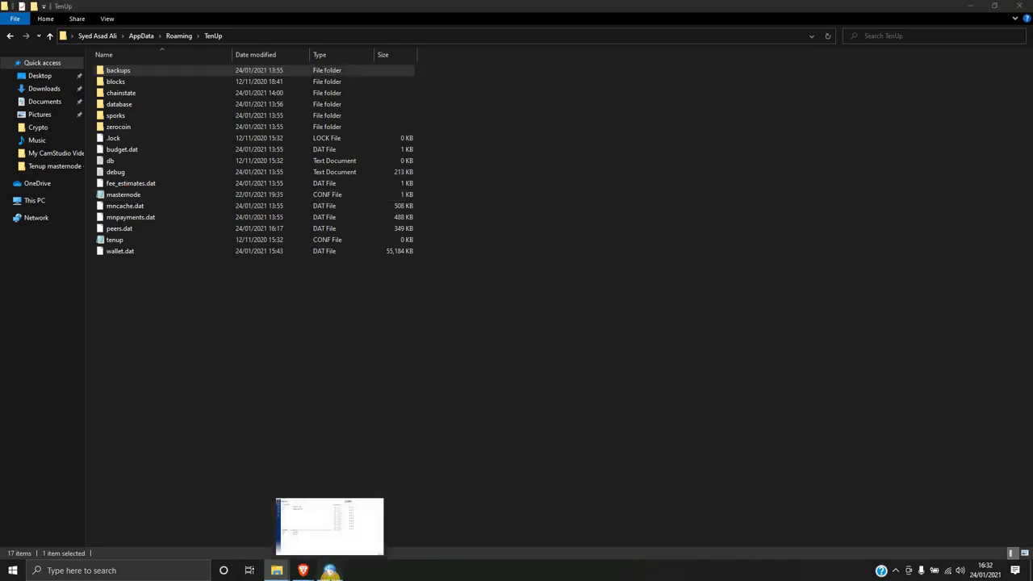
left_click(330, 572)
left_click(330, 571)
left_click(330, 572)
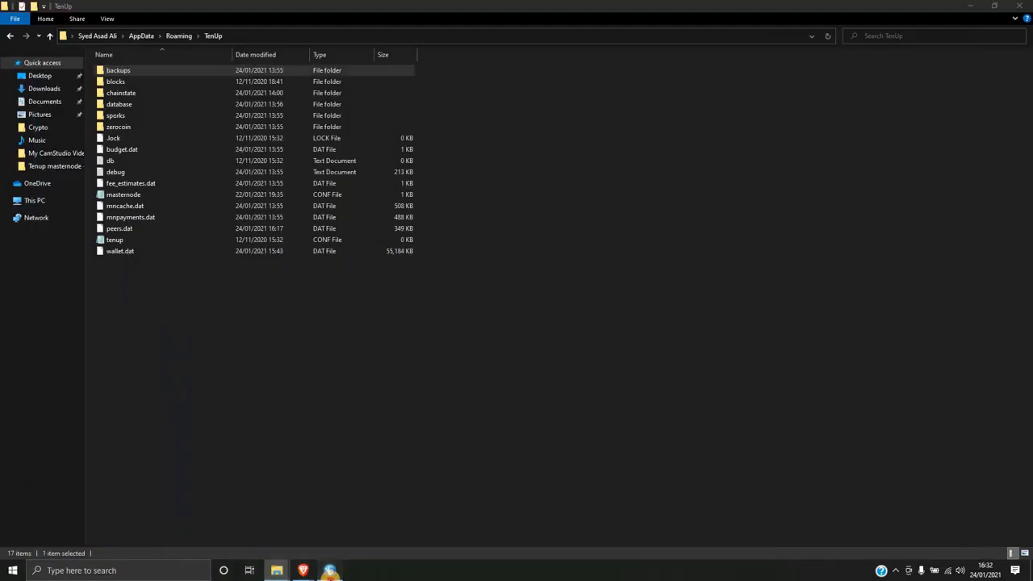
left_click(330, 571)
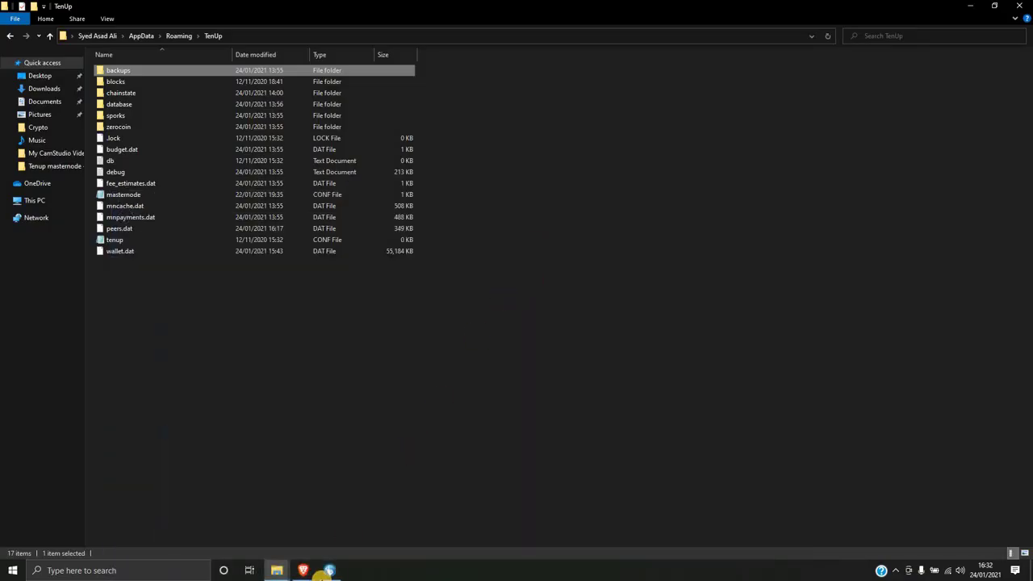
mouse_move(323, 572)
left_click(330, 570)
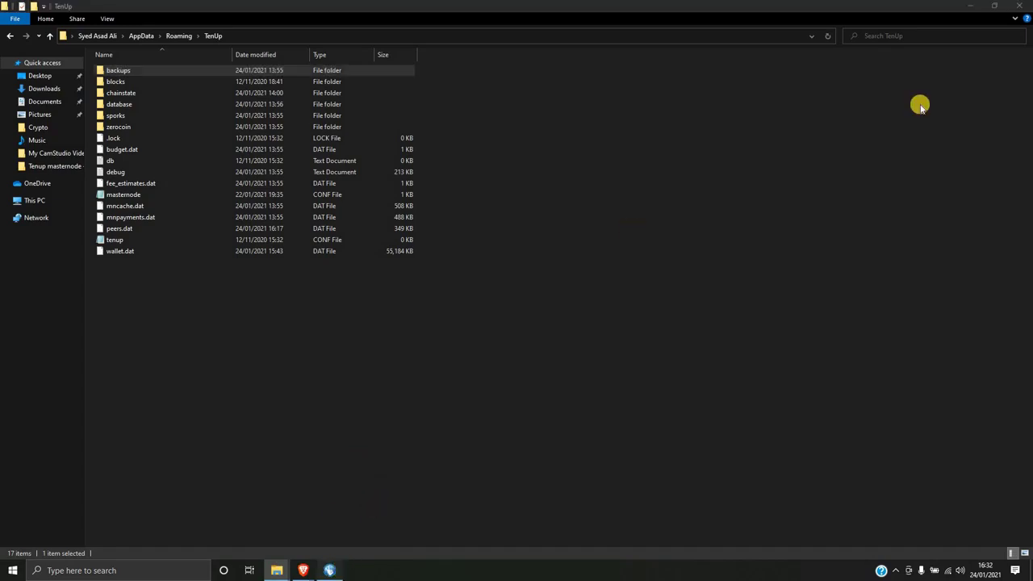
left_click(1024, 6)
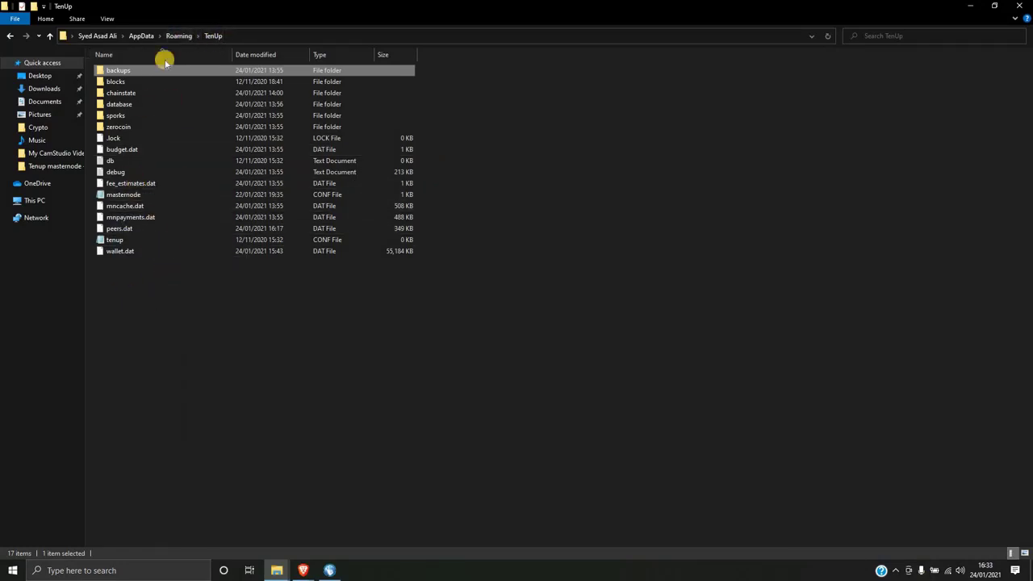
Step: Go up to the Roaming folder that holds the TenUp folder, and minimize the open File Explorer windows
left_click(179, 35)
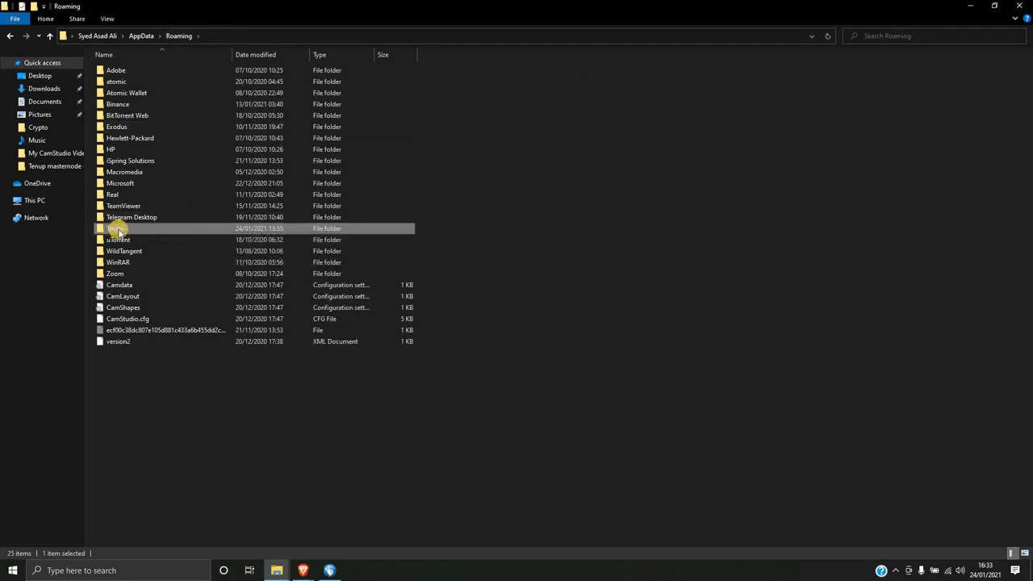
mouse_move(127, 234)
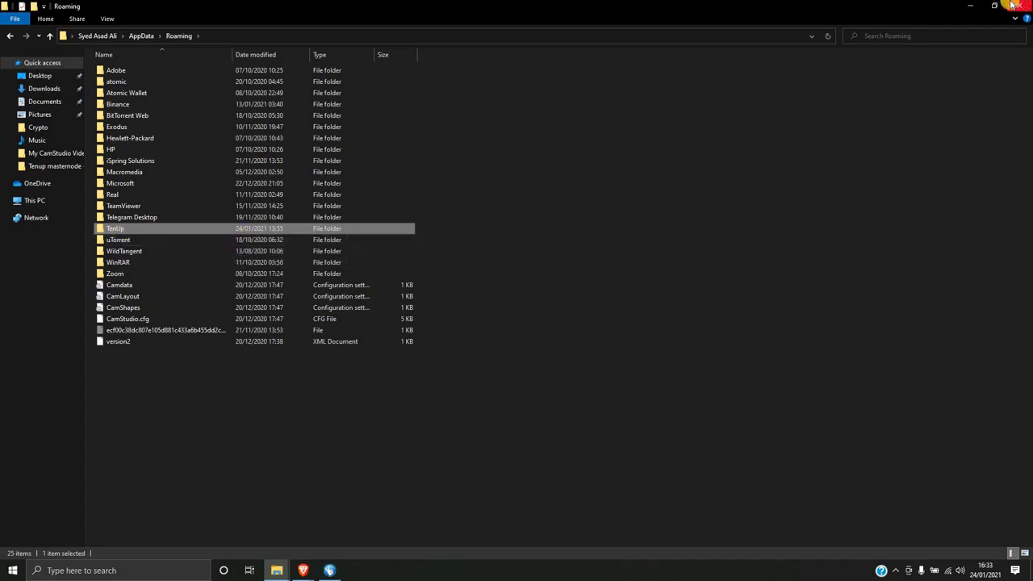
left_click(969, 8)
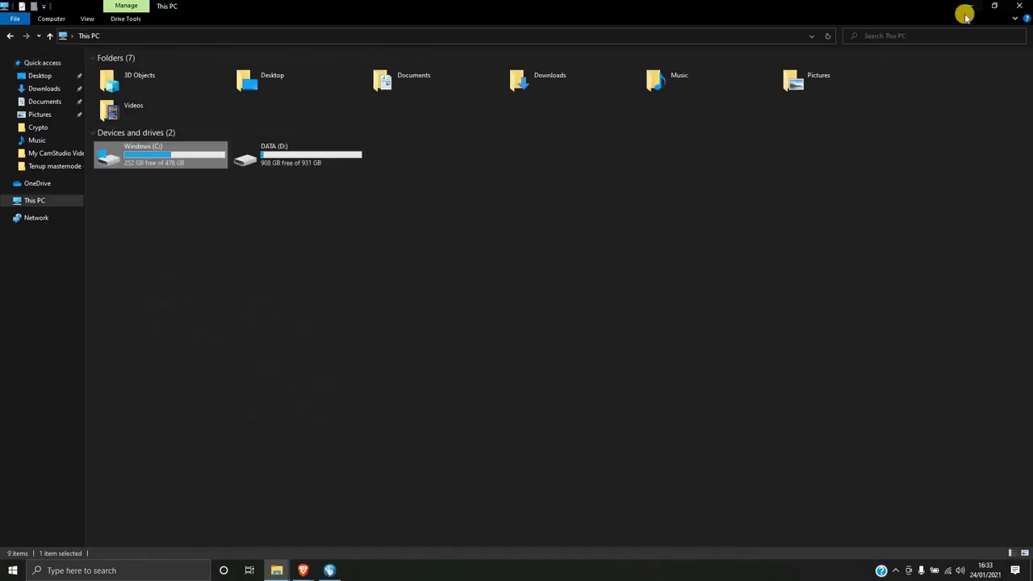
left_click(970, 8)
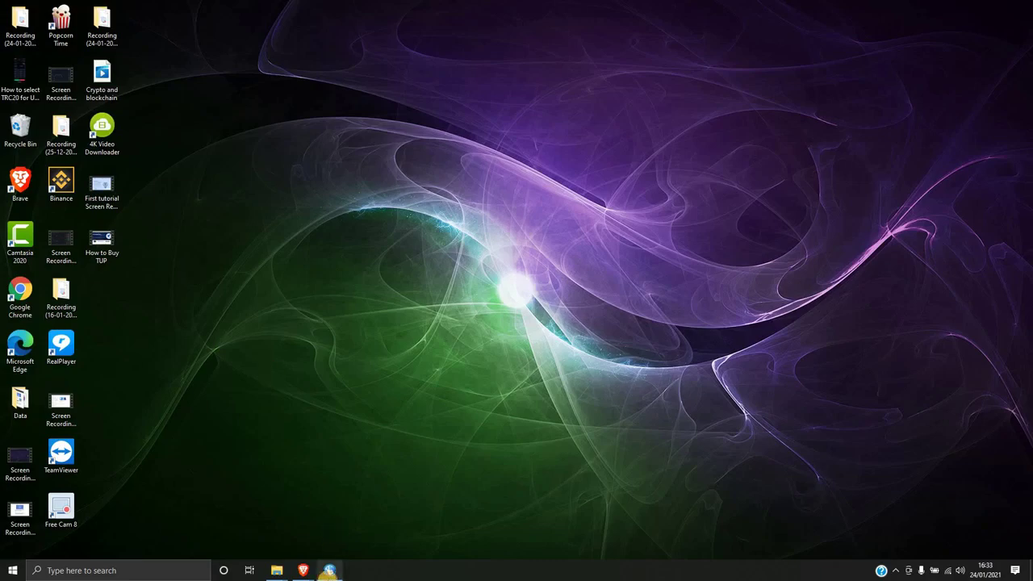
Step: Switch to TenUp Core, reopen the automatic backups location in a maximized window, and go up to the TenUp folder
left_click(329, 571)
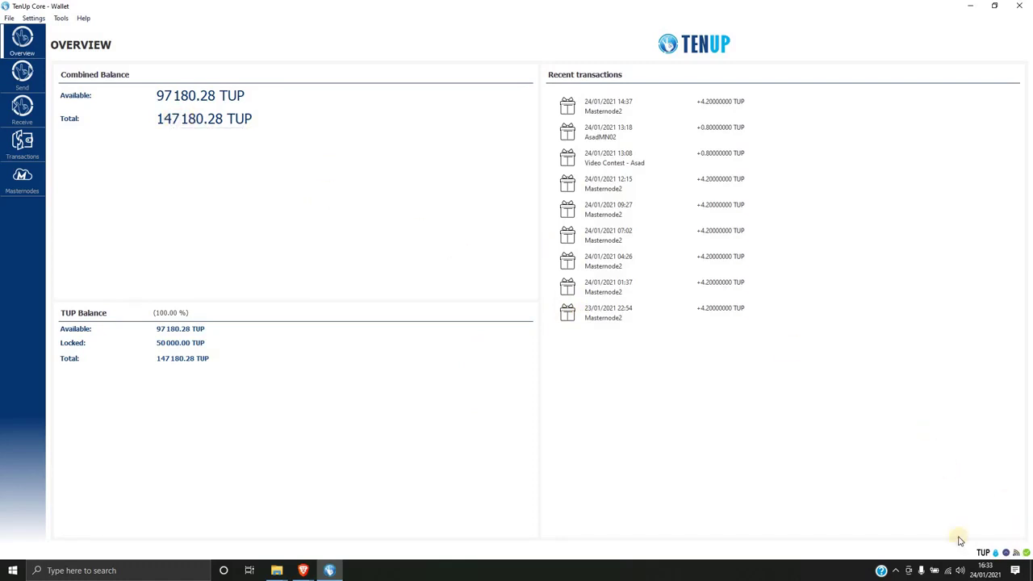
left_click(62, 18)
left_click(100, 118)
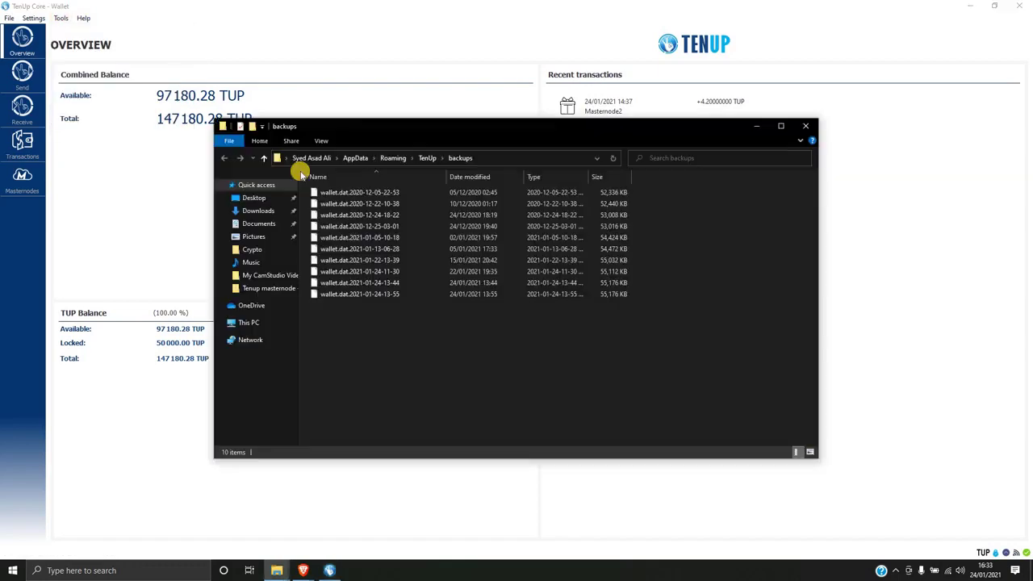
double_click(391, 127)
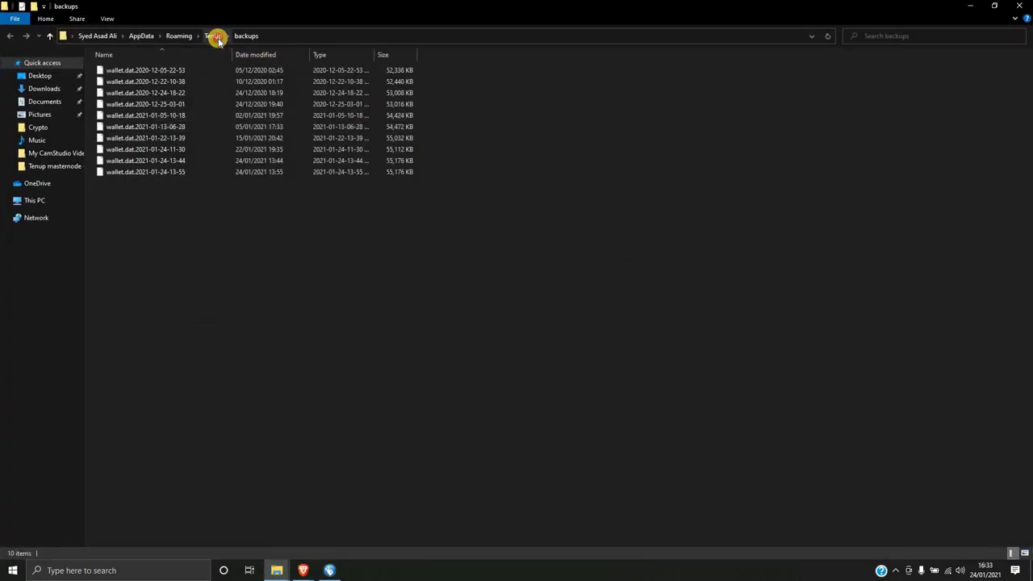
left_click(214, 36)
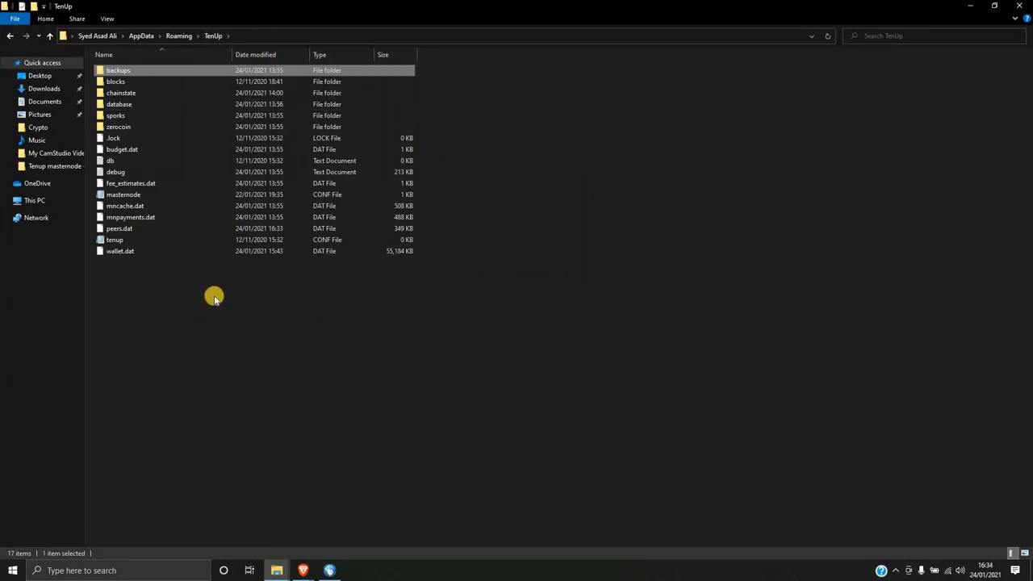
Step: Locate the wallet.dat file in the TenUp folder, selecting it and clearing the selection
left_click(153, 252)
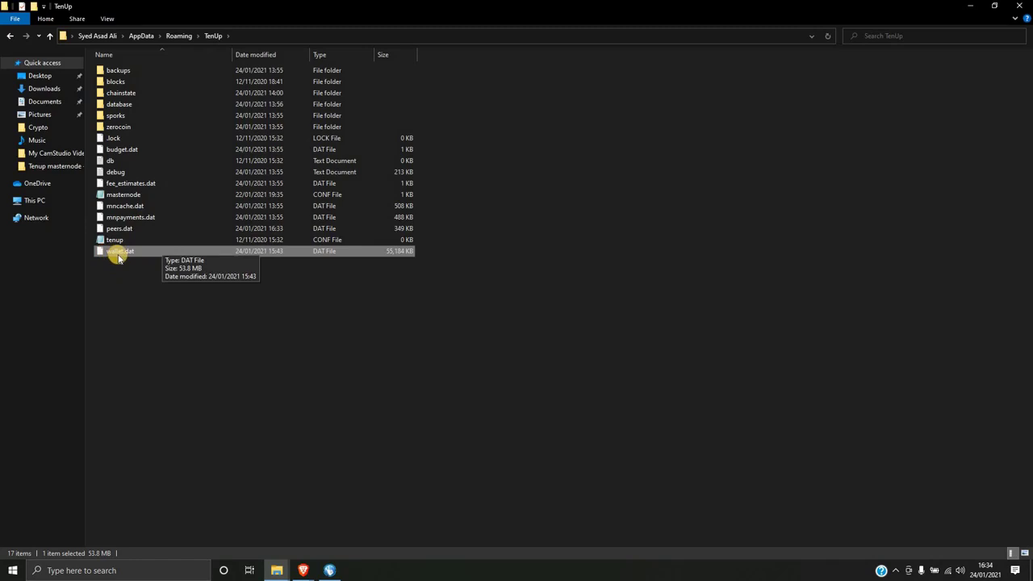
left_click(119, 253)
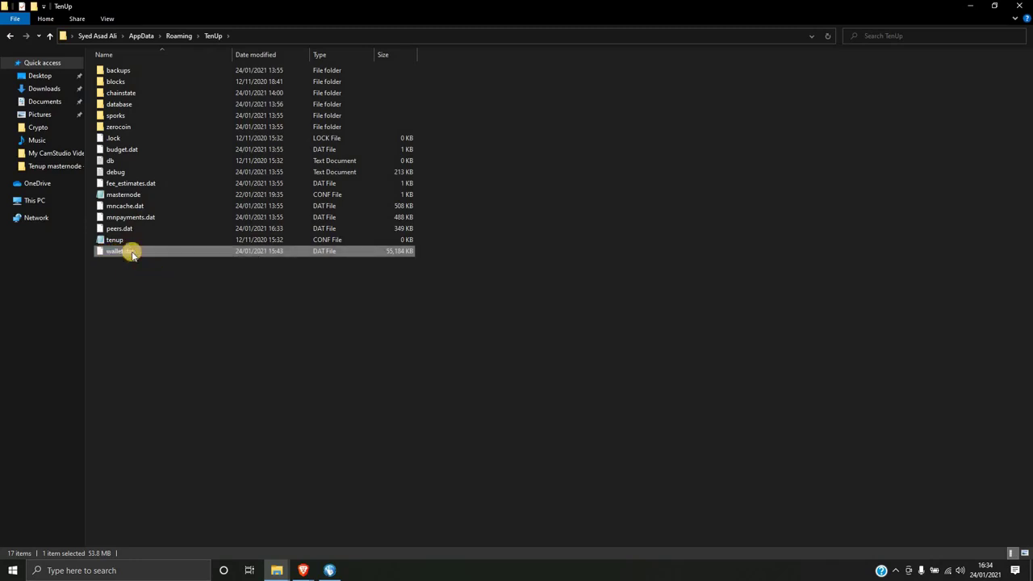
left_click(112, 255, "ctrl")
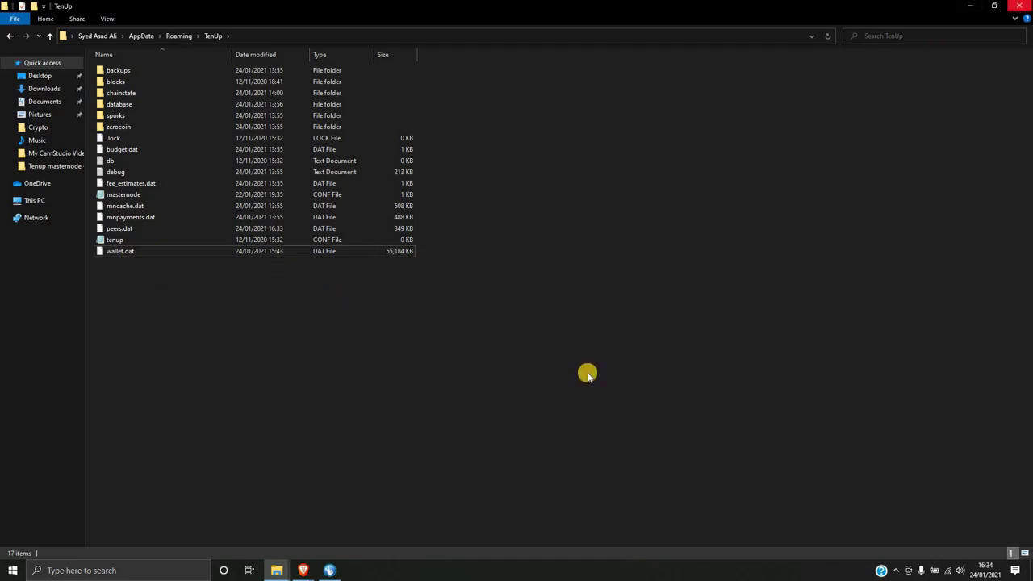
Step: Switch to TenUp Core and review where the Show Automatic Backups command is found, without running it
left_click(345, 568)
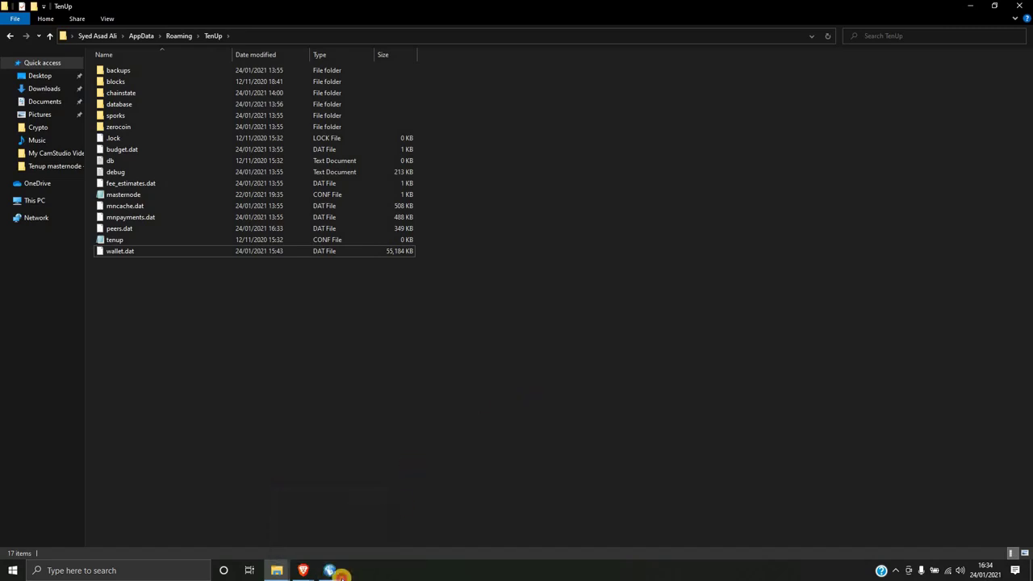
mouse_move(564, 258)
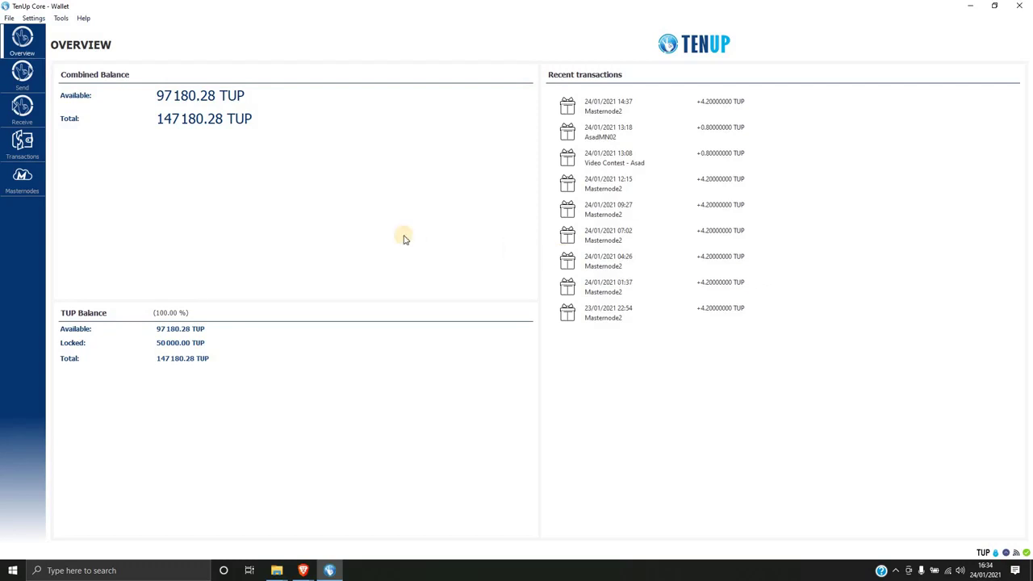
left_click(59, 20)
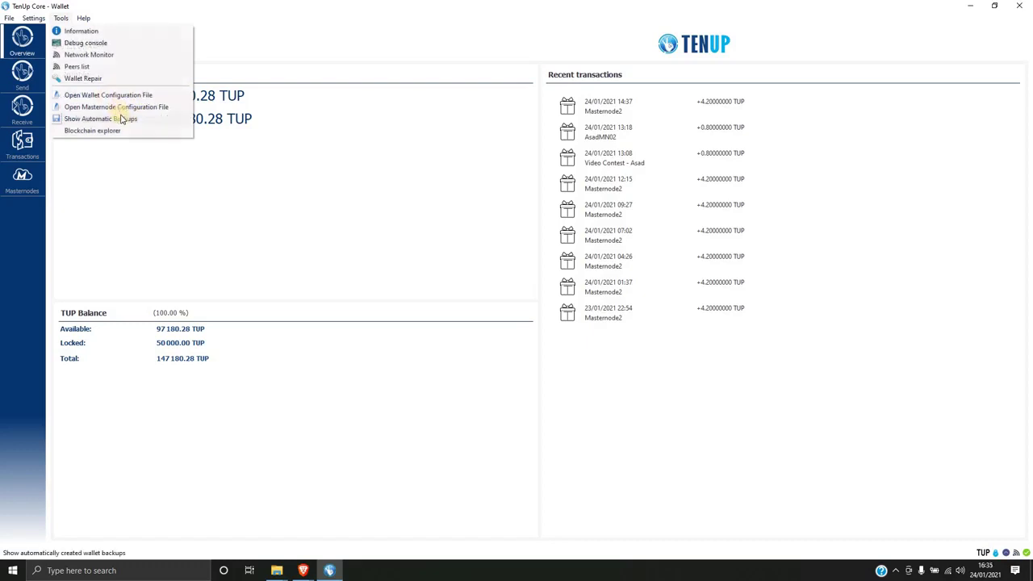
left_click(247, 227)
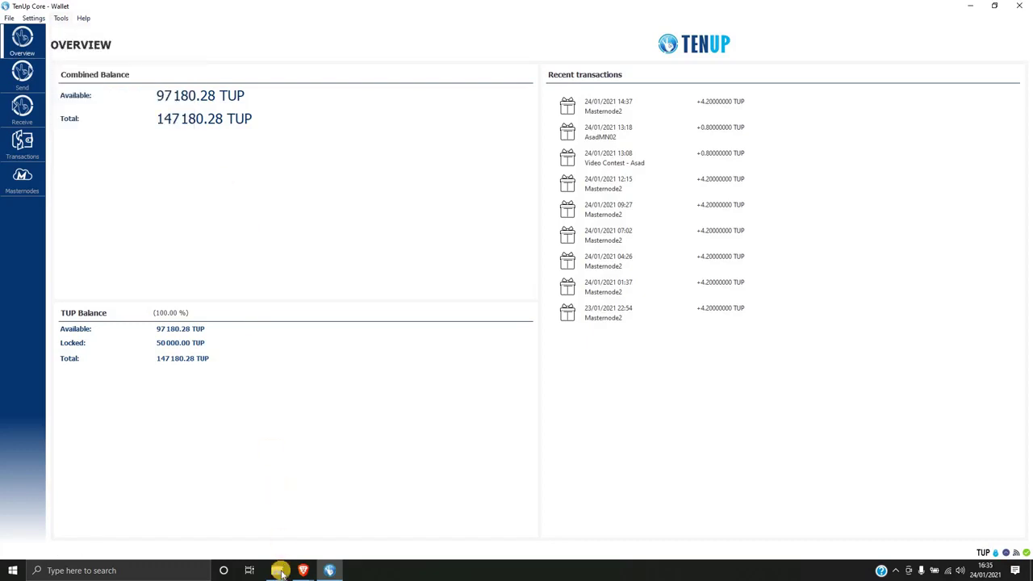
Step: Switch to the This PC window and browse through Windows (C:), Users, the user's profile folder and AppData to Roaming
mouse_move(277, 570)
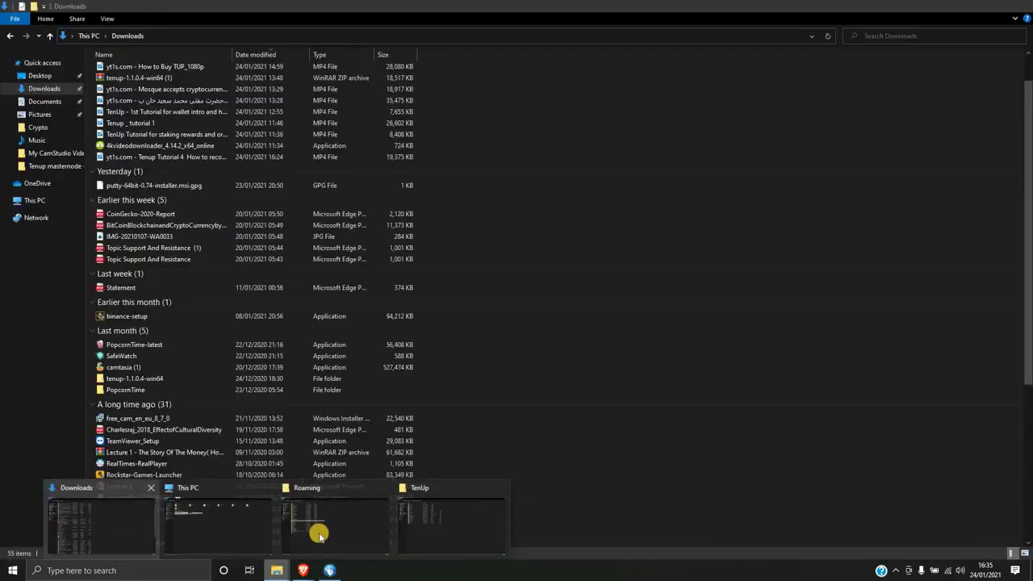
left_click(218, 517)
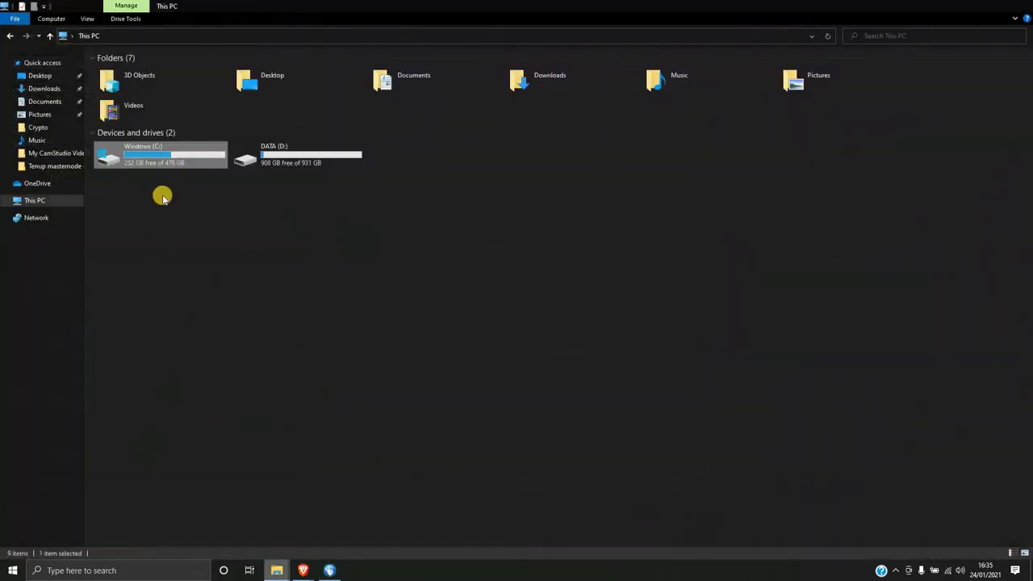
double_click(148, 154)
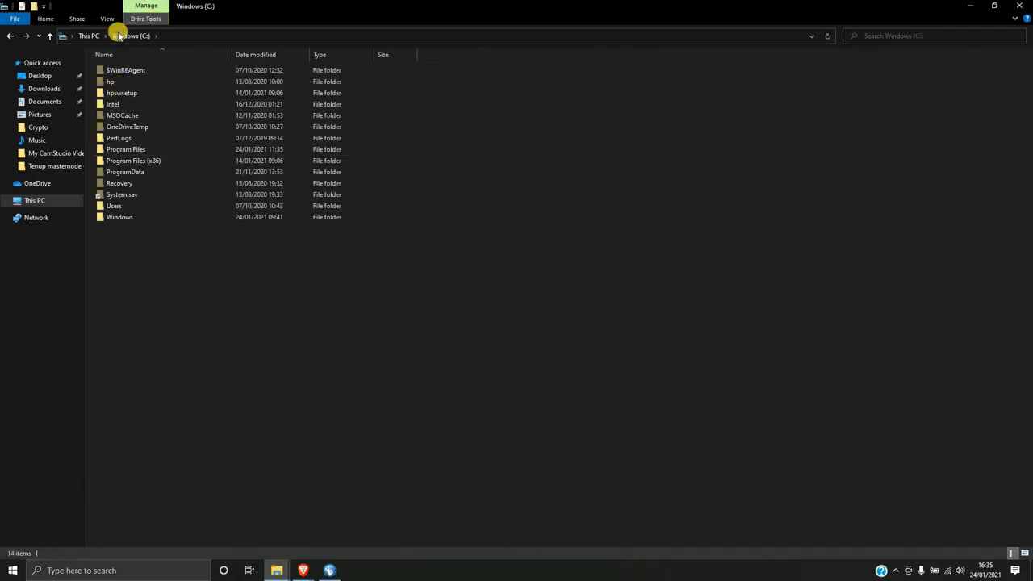
double_click(124, 211)
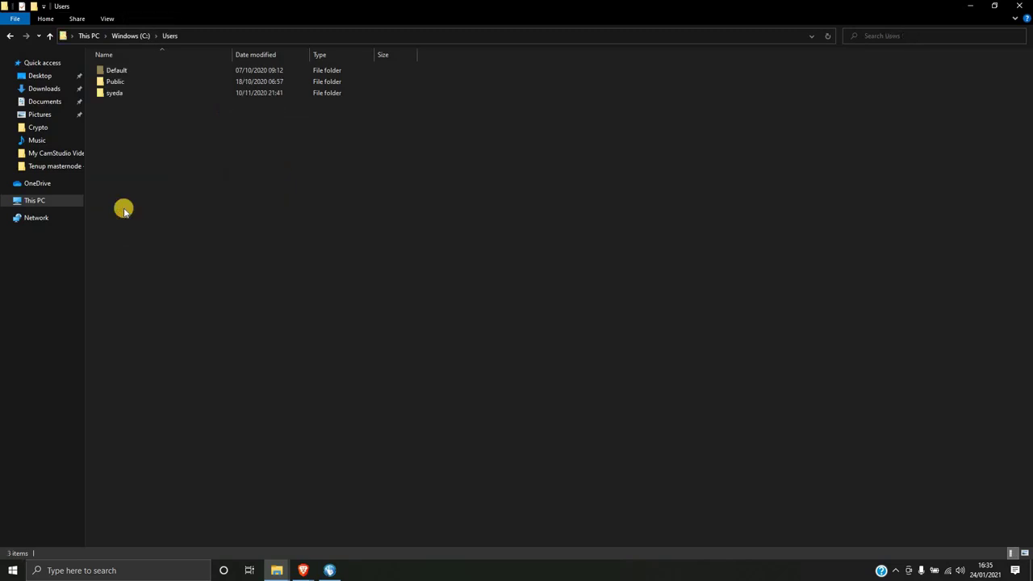
double_click(149, 97)
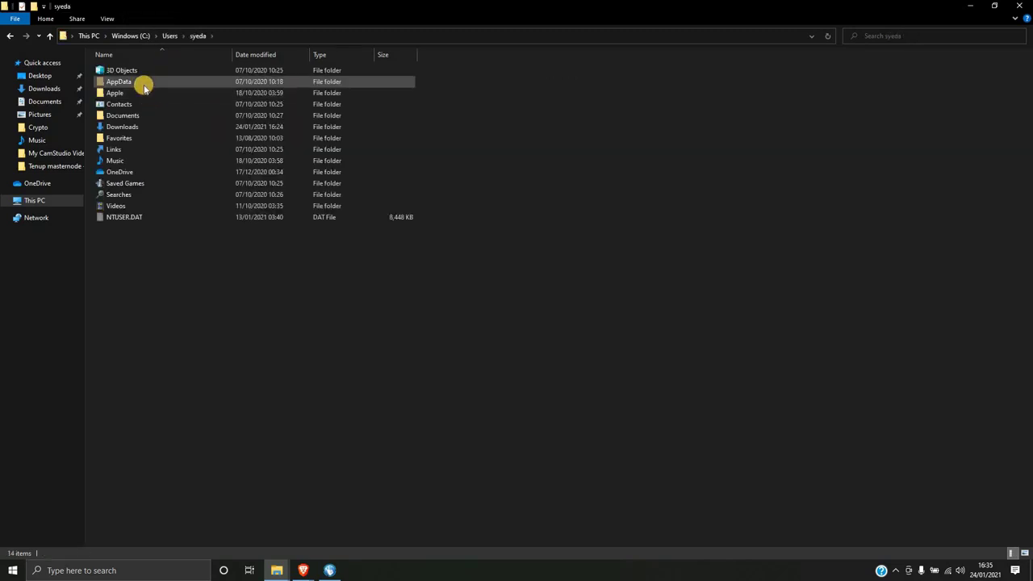
double_click(144, 85)
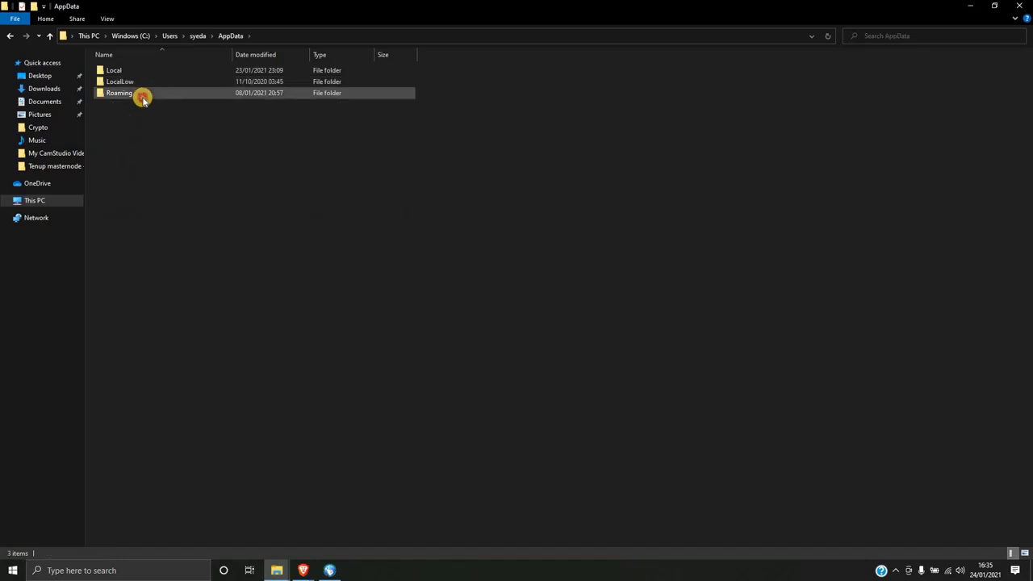
double_click(142, 97)
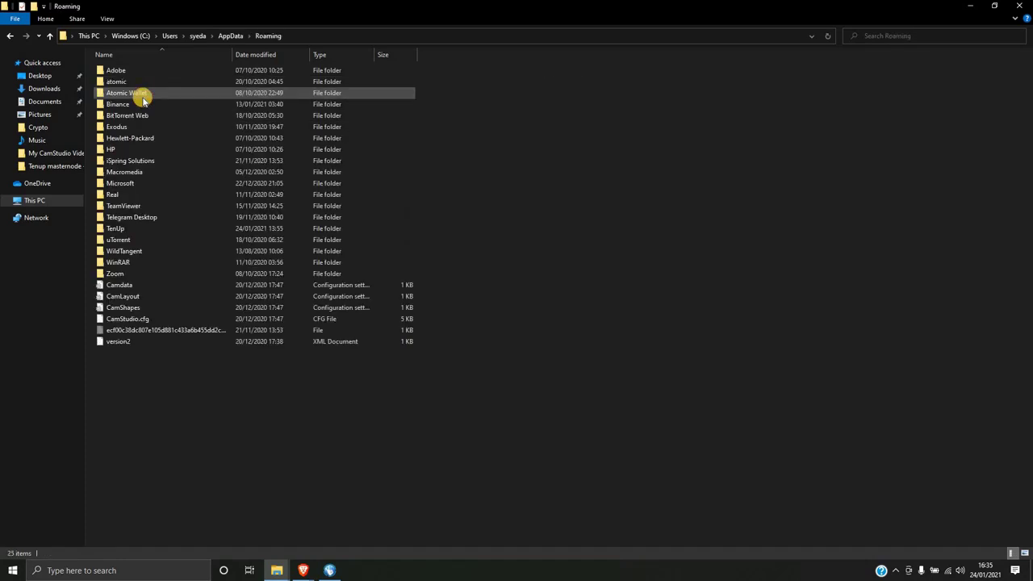
Step: Open the TenUp folder inside Roaming and select wallet.dat, followed by the masternode configuration file
left_click(126, 229)
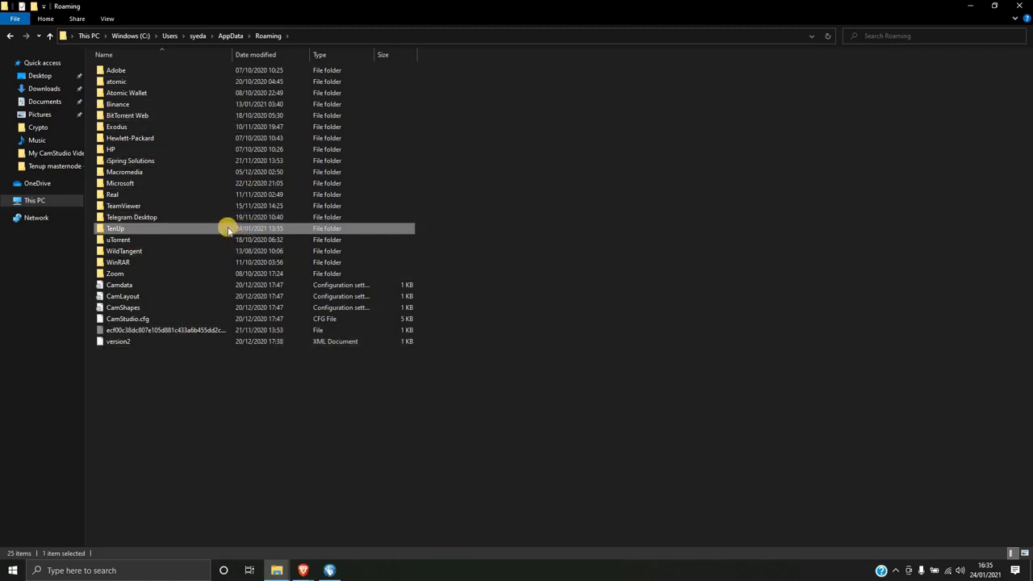
mouse_move(228, 230)
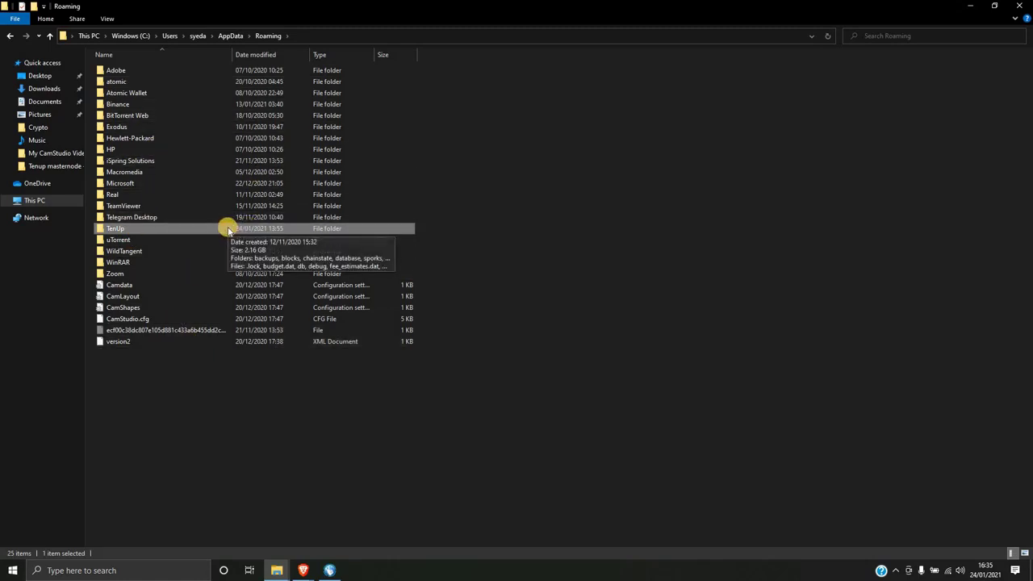
double_click(179, 227)
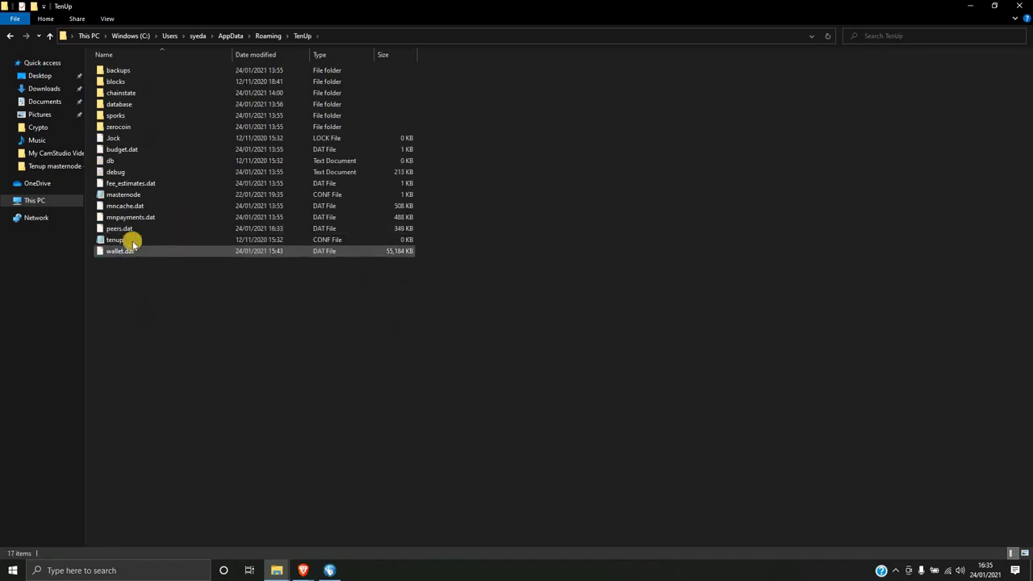
left_click(130, 250)
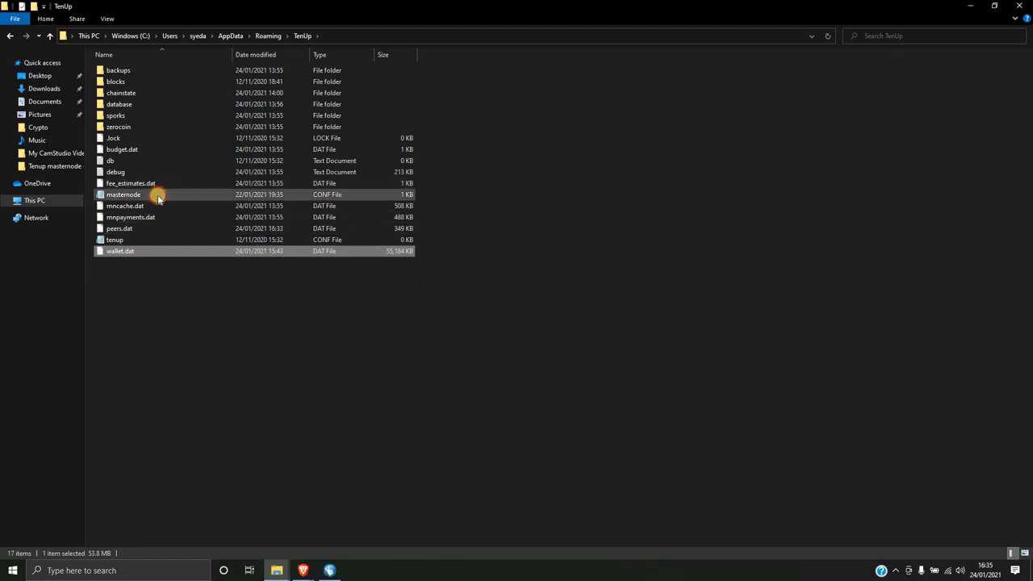
left_click(158, 196)
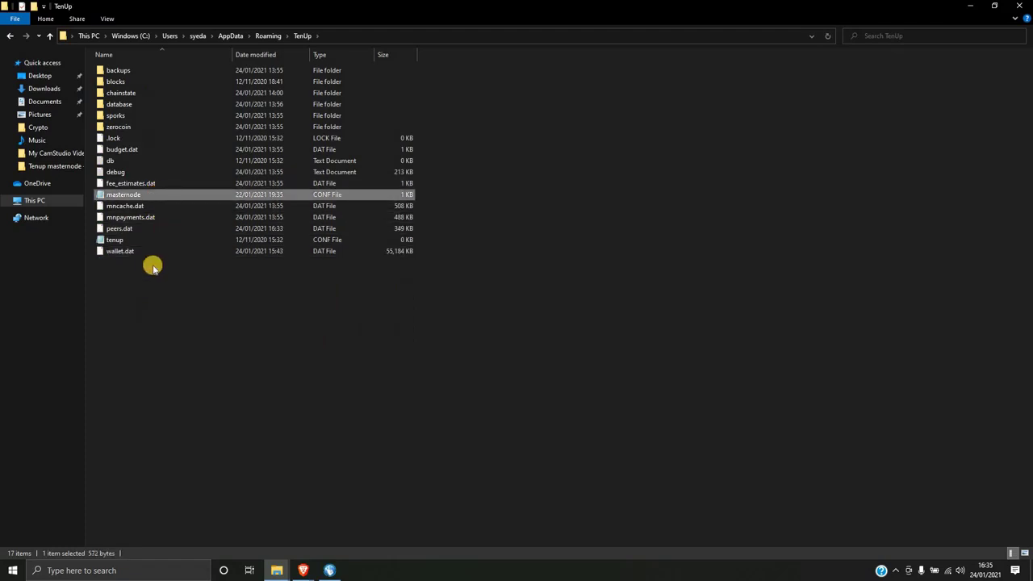